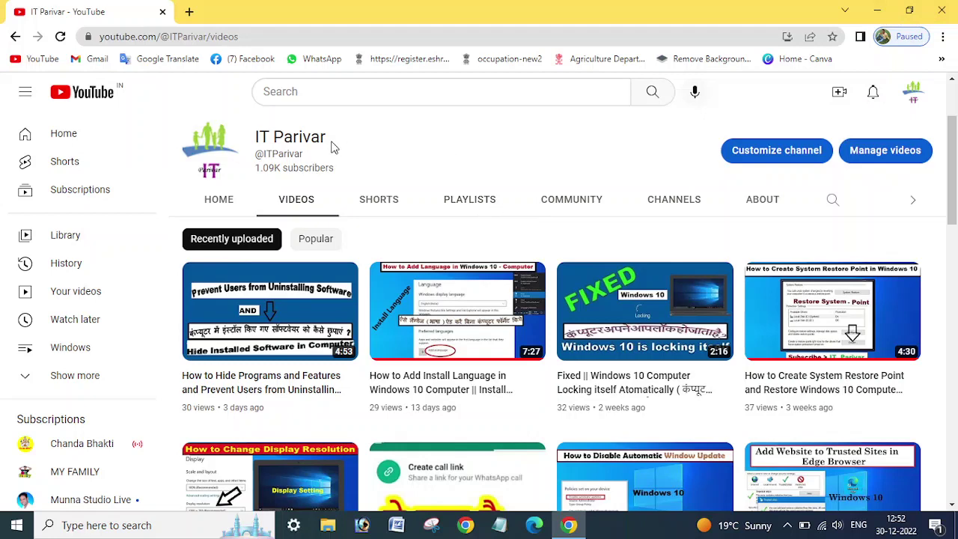
Minimize Chrome, refresh the desktop, and search the Start menu for Control Panel
drag(334, 147, 250, 147)
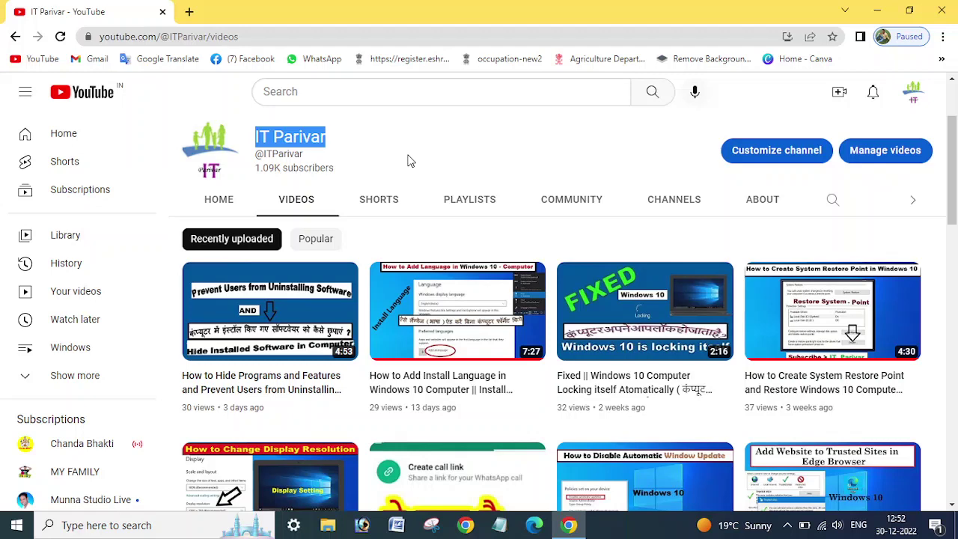
click(880, 11)
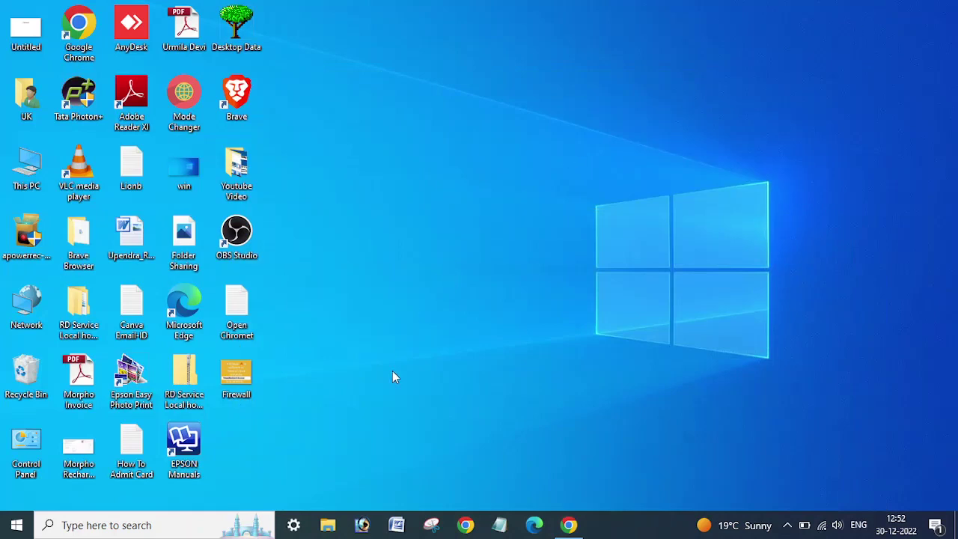
drag(450, 383, 423, 216)
right_click(424, 216)
click(464, 259)
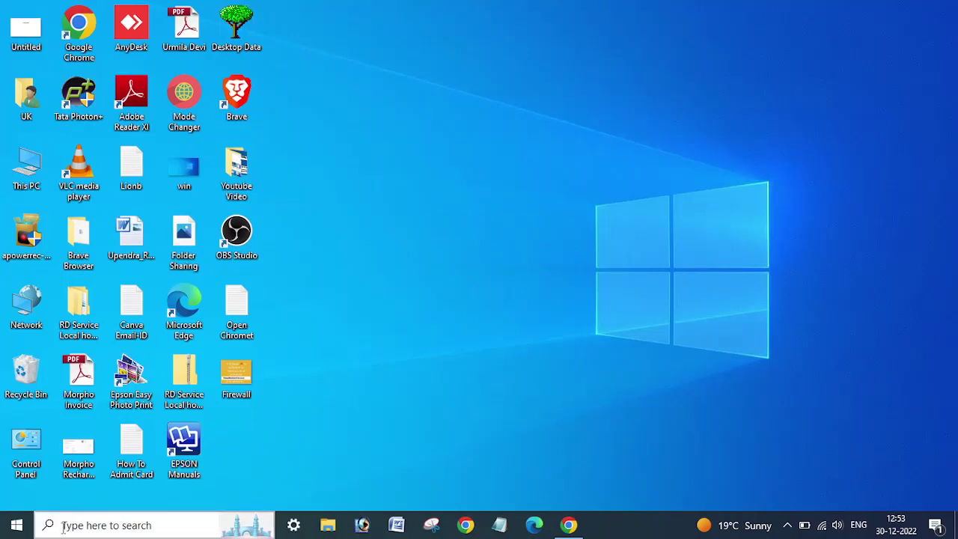
click(16, 525)
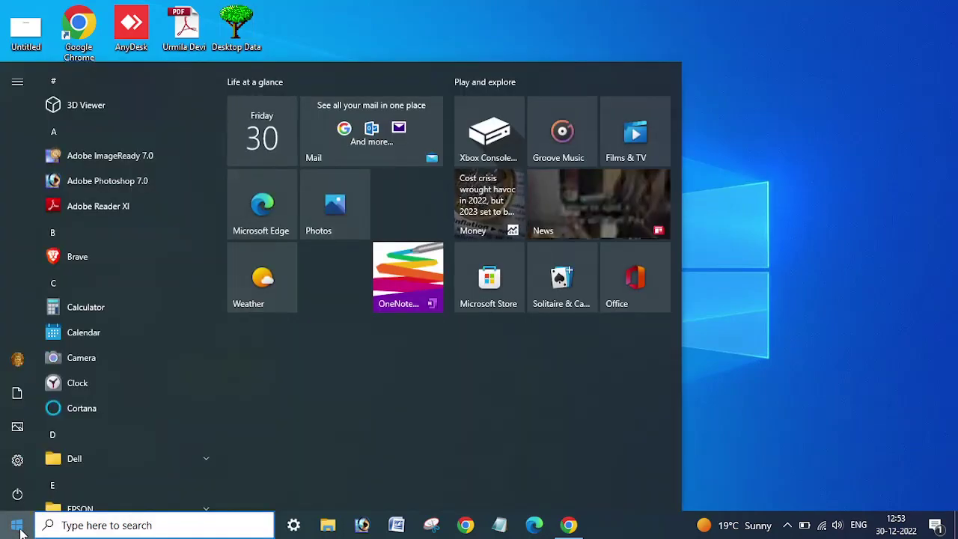
text(con)
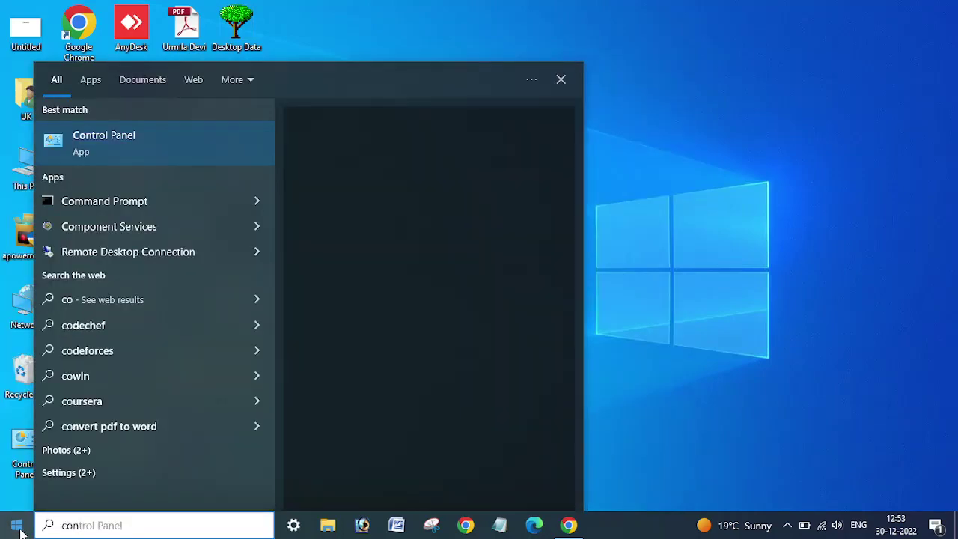
text(tr)
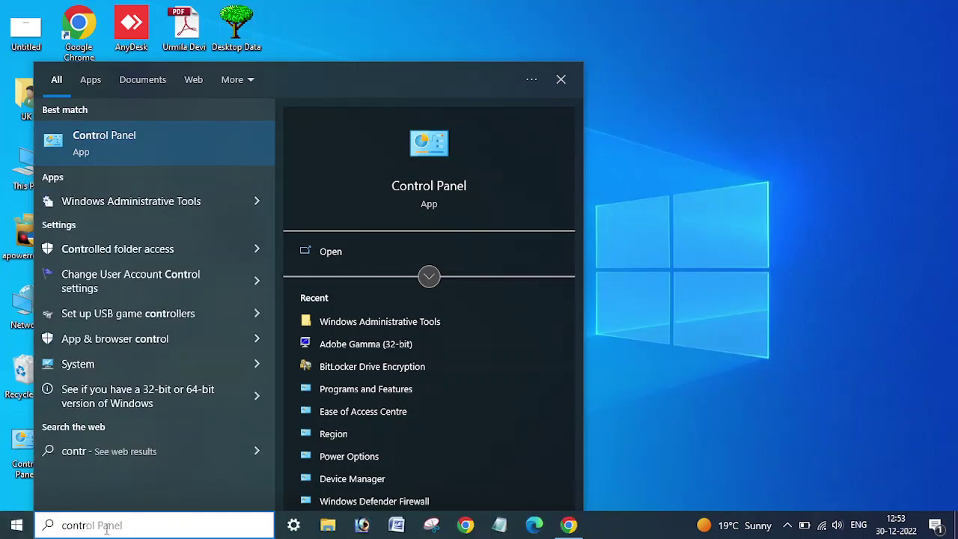
Open Control Panel, enter Administrative Tools, and select the Resource Monitor shortcut
click(137, 148)
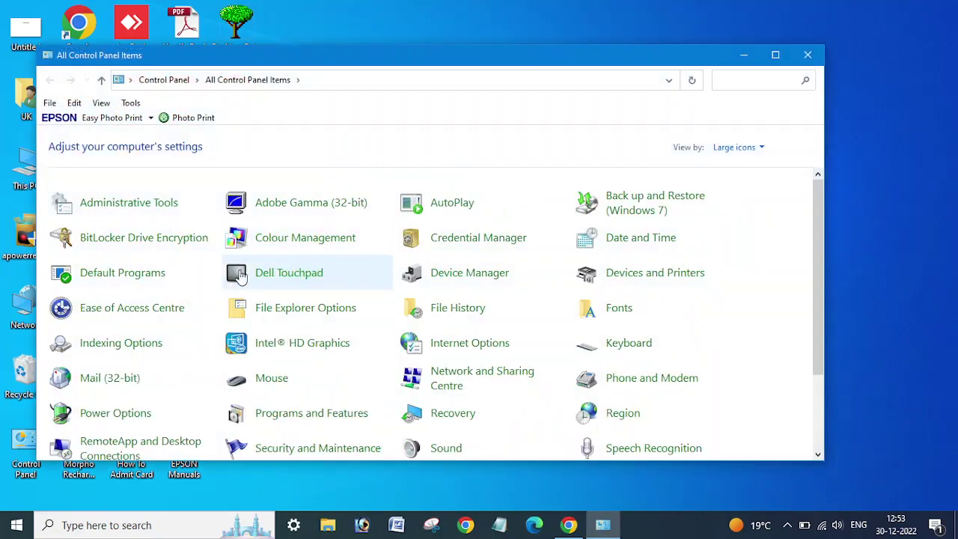
click(132, 204)
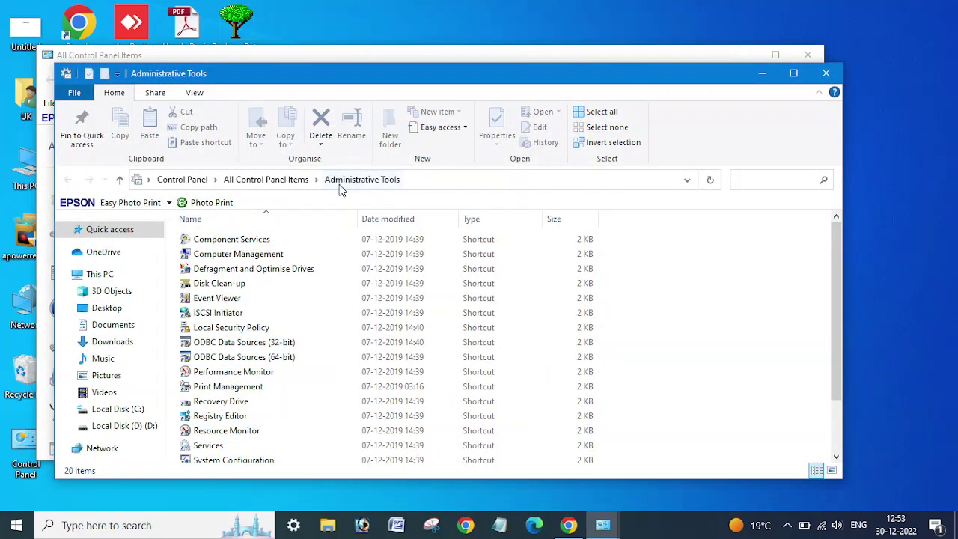
click(220, 436)
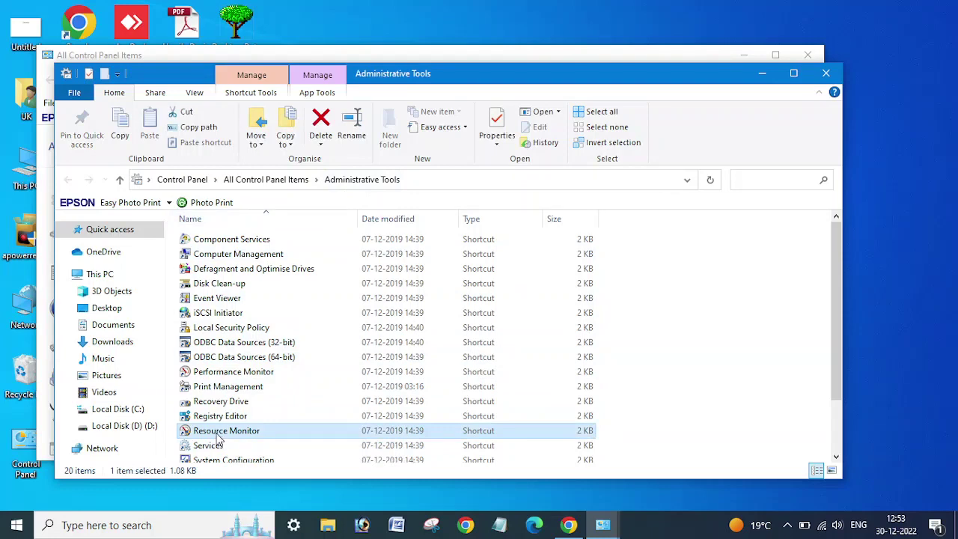
Launch Resource Monitor and close the Administrative Tools and Control Panel windows
double_click(247, 432)
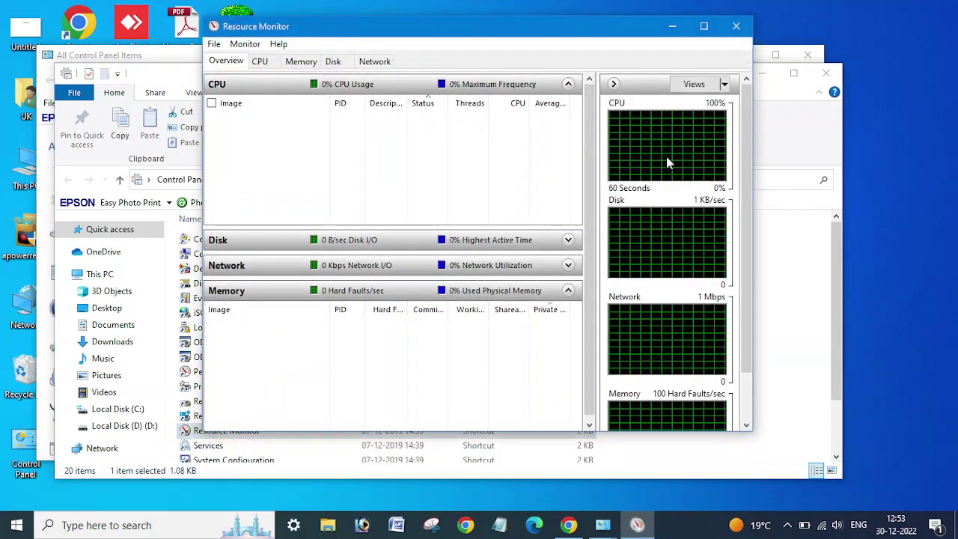
click(812, 54)
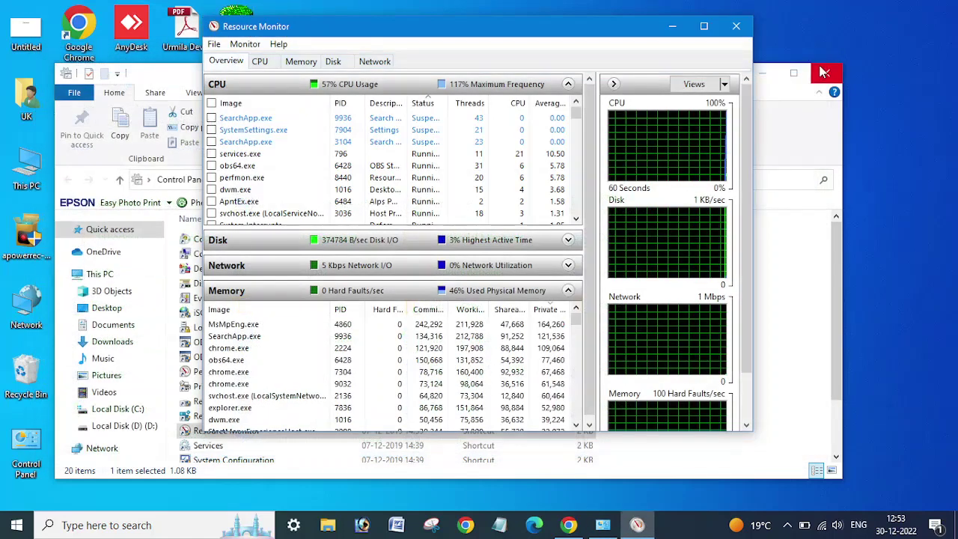
click(820, 67)
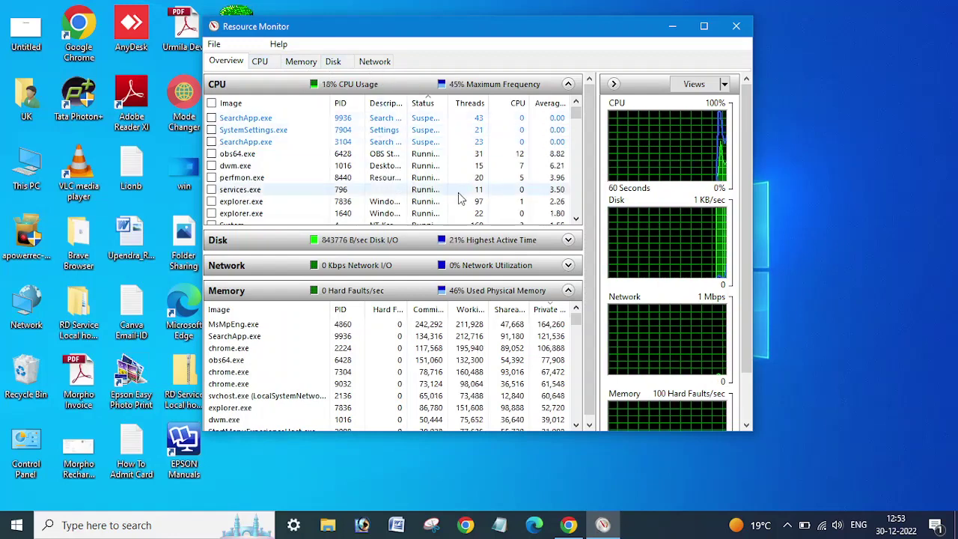
Bring up the taskbar's context menu, dismissing it once and reopening it
right_click(671, 530)
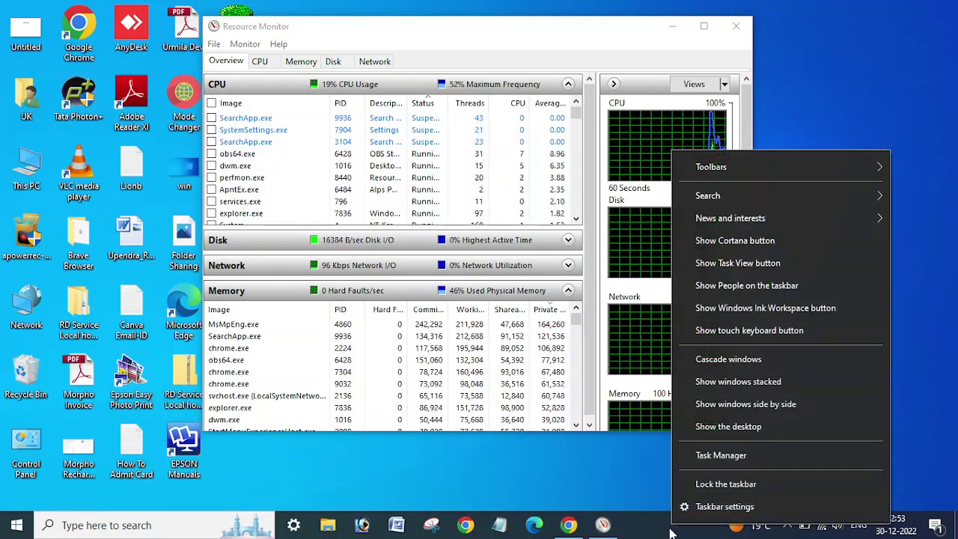
click(661, 533)
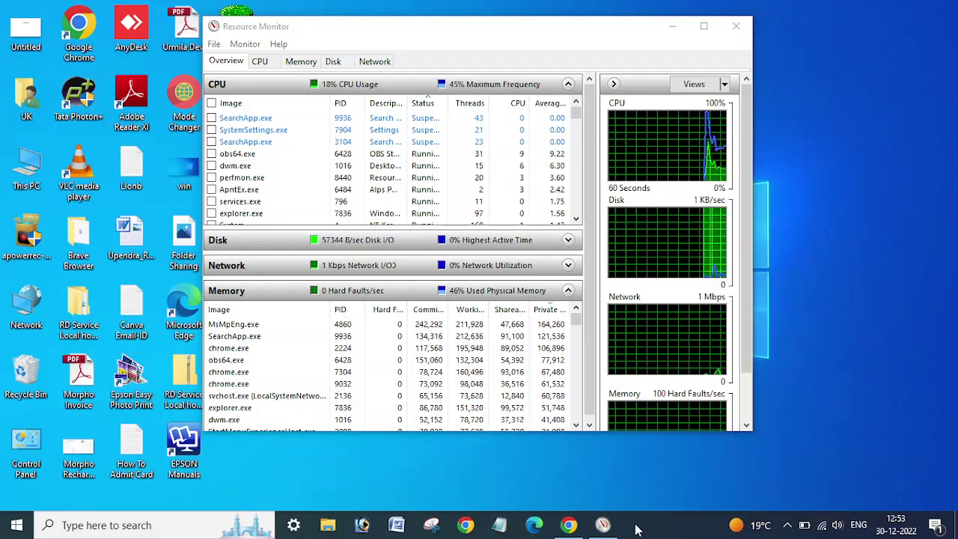
right_click(639, 526)
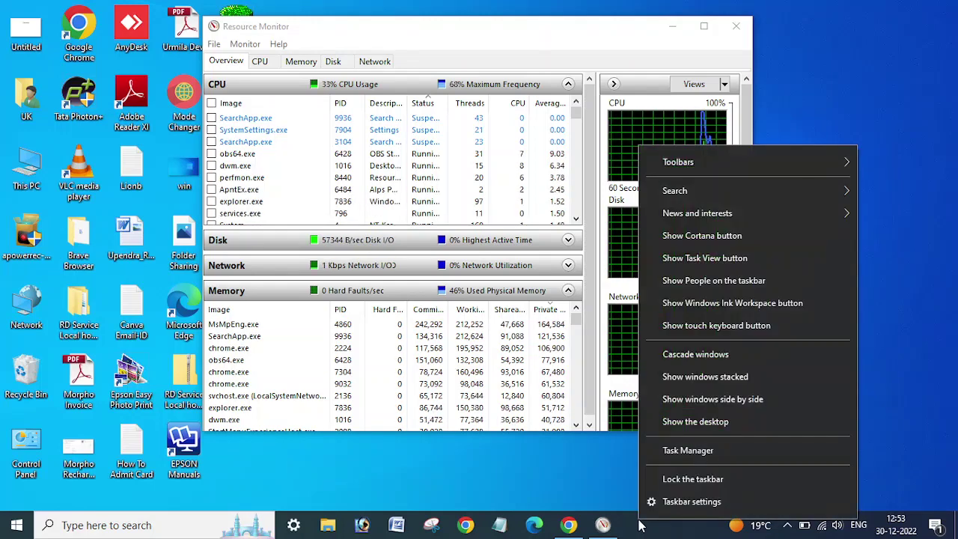
Show Task Manager's Performance graphs, then close Resource Monitor and relaunch it from there
click(687, 452)
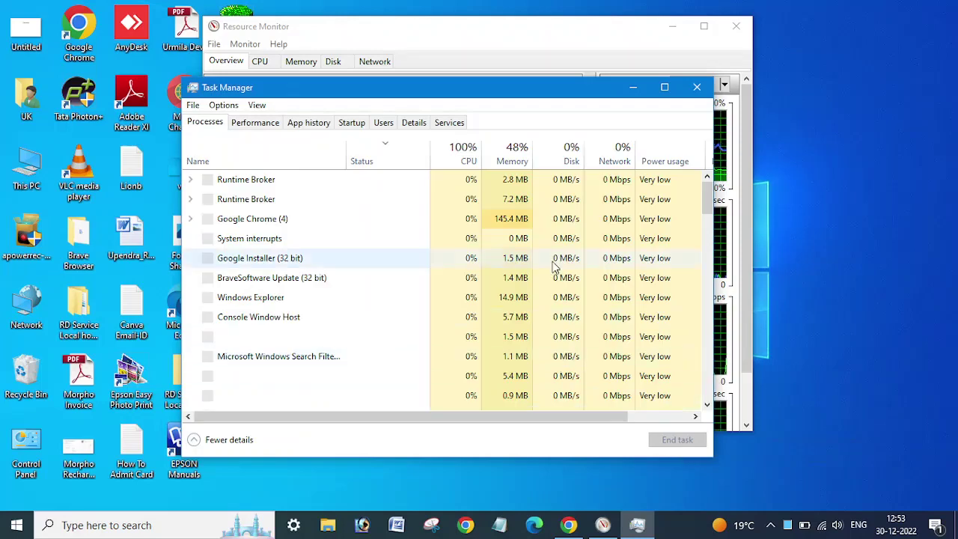
mouse_move(473, 90)
mouse_down()
mouse_move(599, 122)
mouse_move(722, 128)
mouse_move(754, 120)
mouse_up()
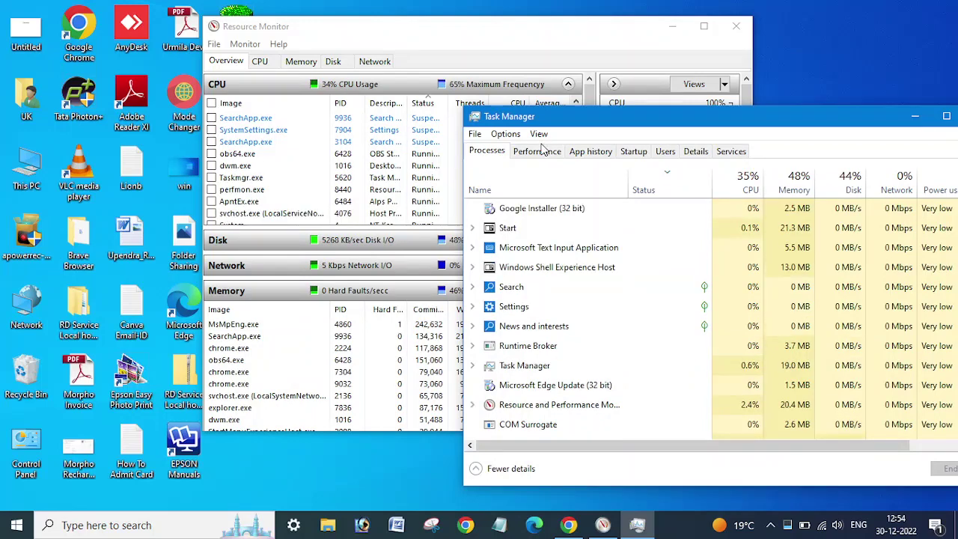
click(526, 152)
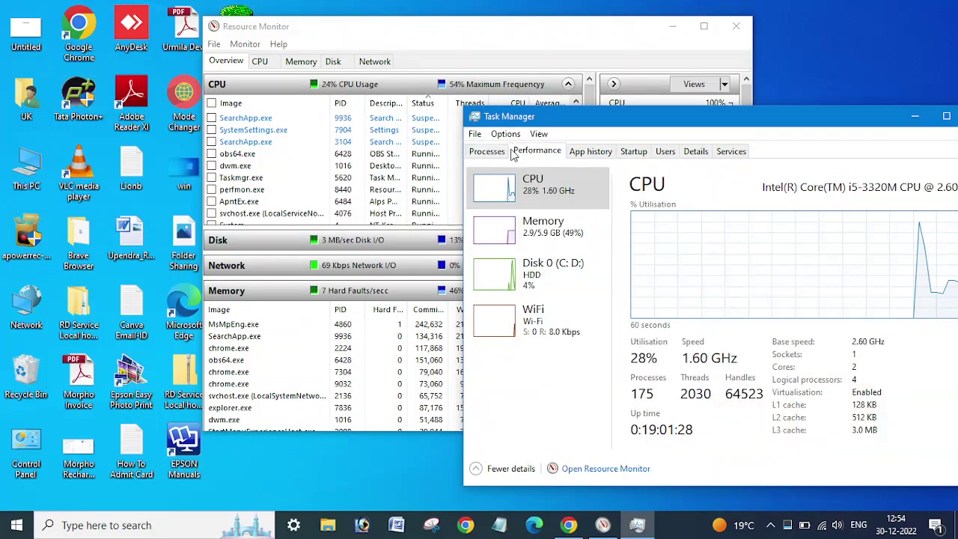
click(504, 152)
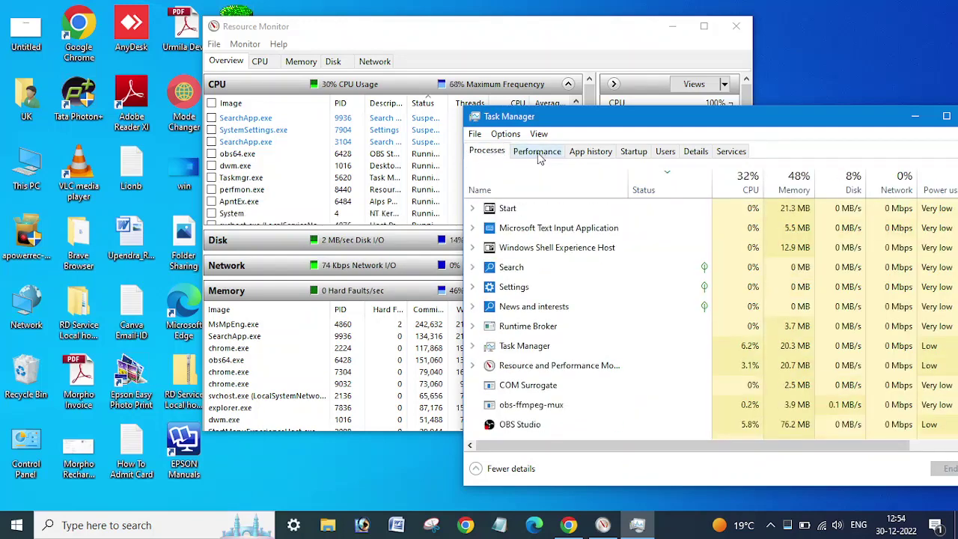
click(538, 155)
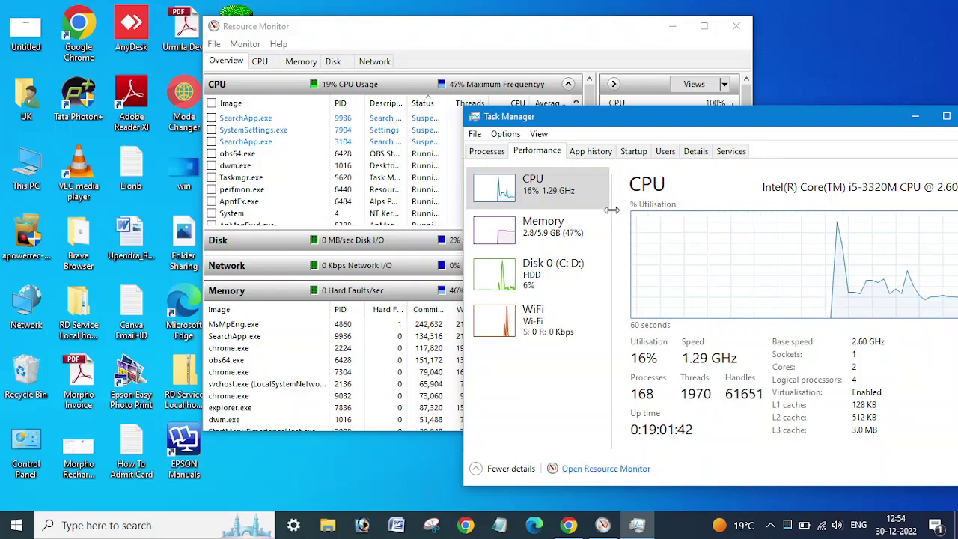
click(736, 26)
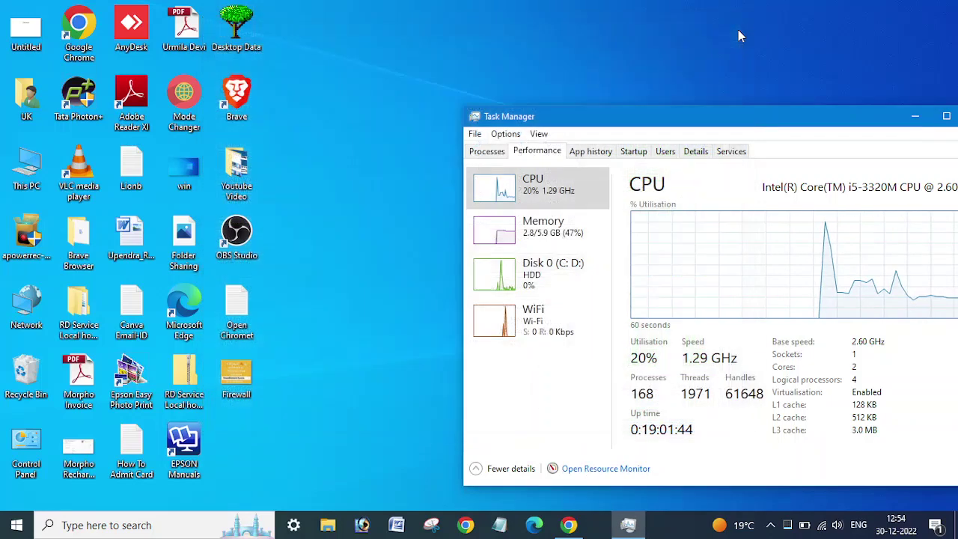
click(616, 469)
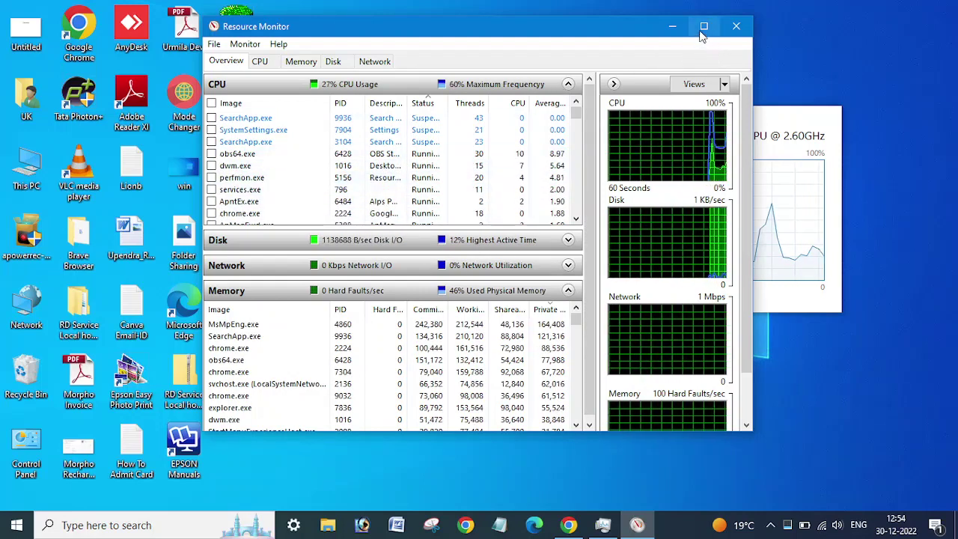
Maximize and restore Resource Monitor, expand the Disk section, and widen its File column
click(702, 26)
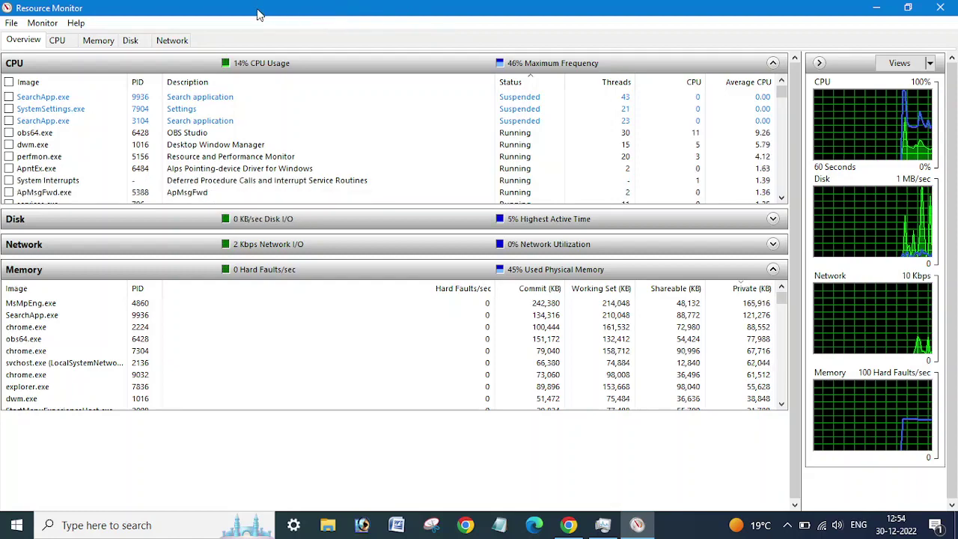
double_click(187, 15)
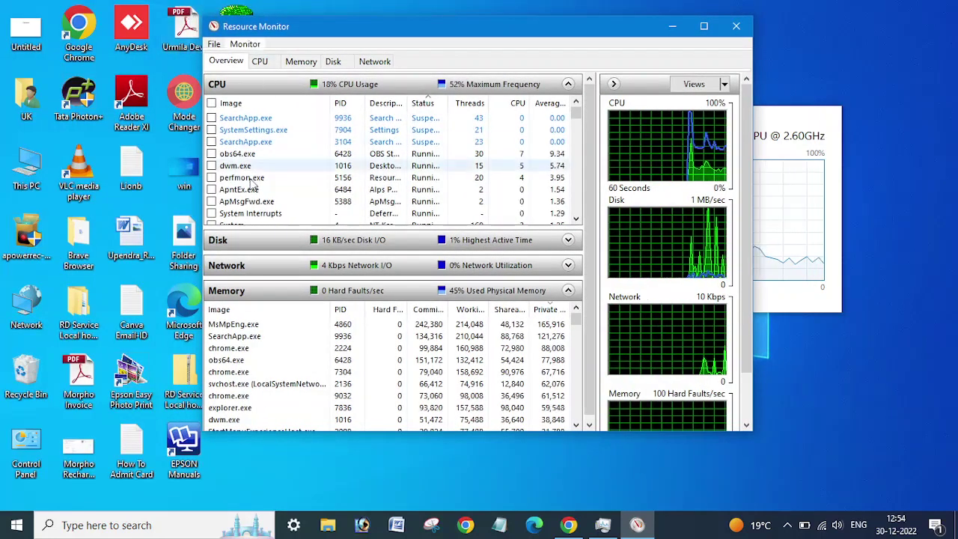
click(318, 240)
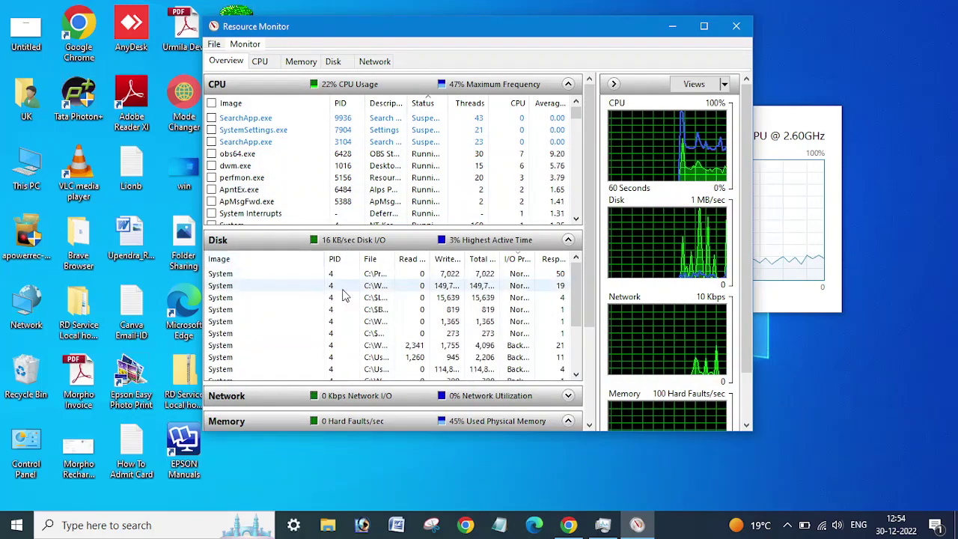
scroll(327, 242, down, 2)
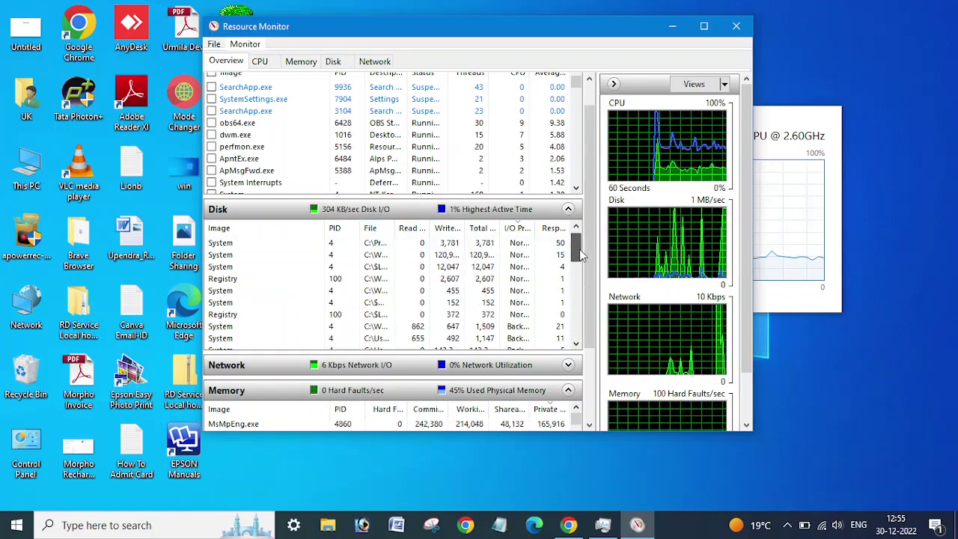
drag(580, 255, 581, 294)
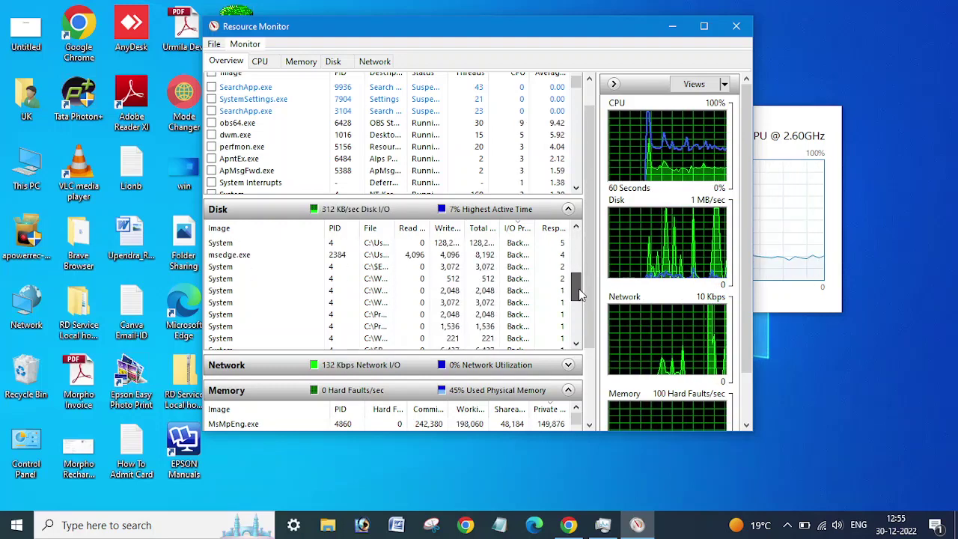
drag(579, 294, 581, 294)
drag(396, 227, 476, 230)
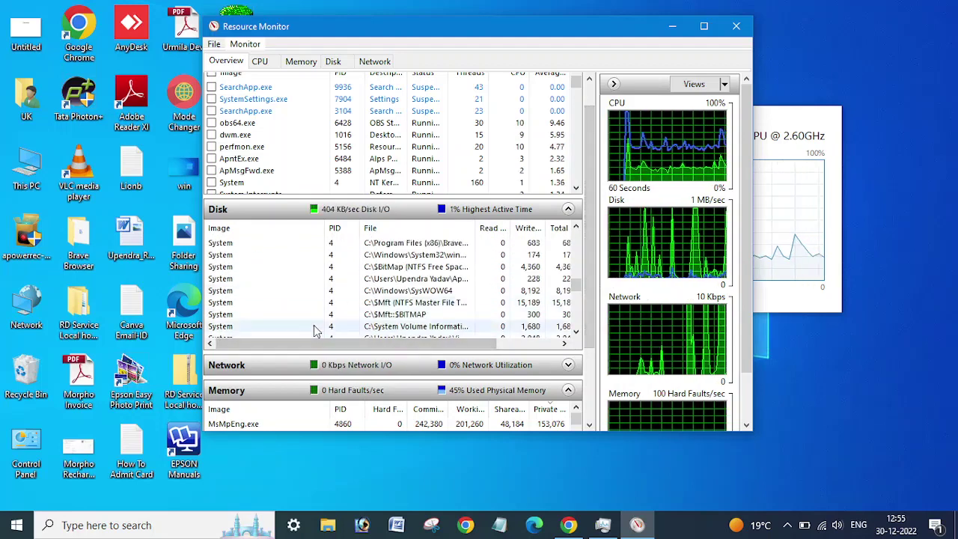
click(279, 369)
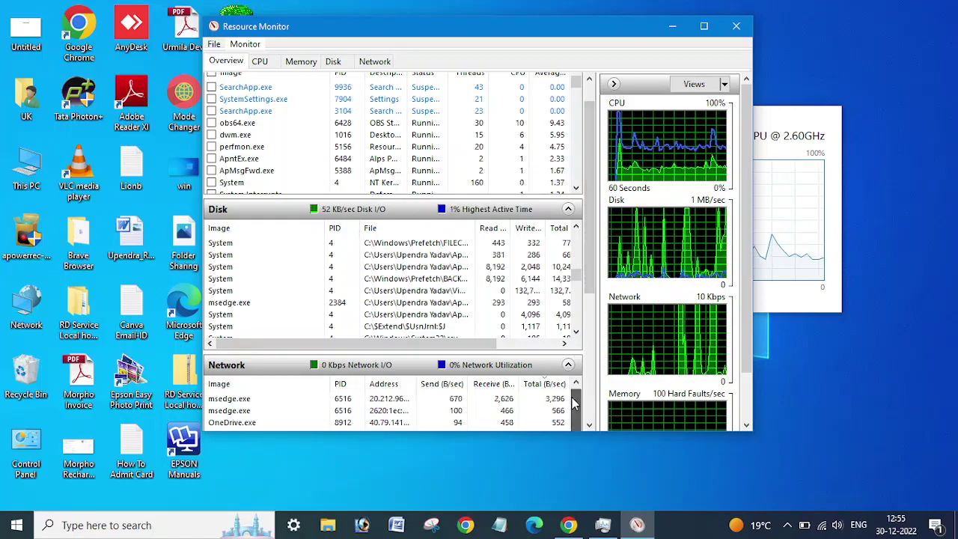
drag(597, 236, 605, 350)
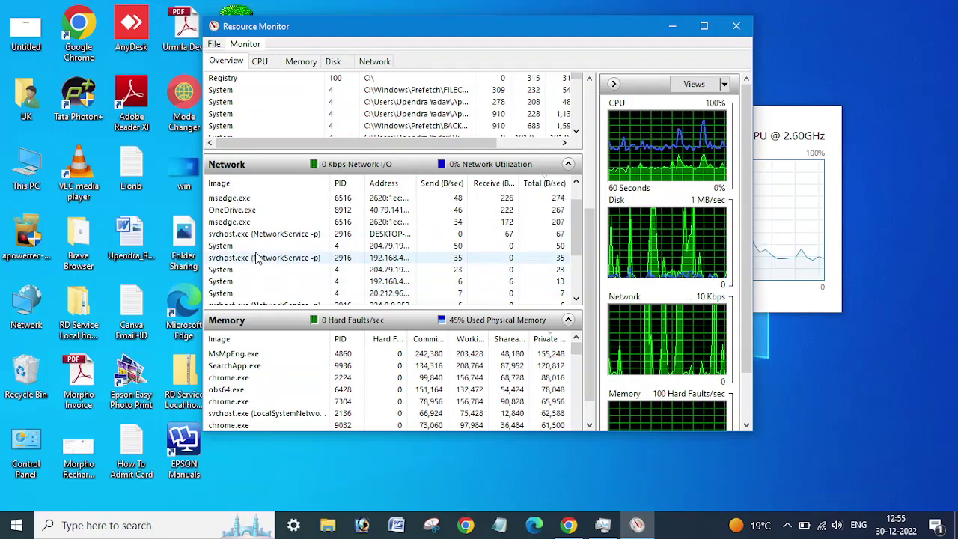
drag(577, 228, 578, 258)
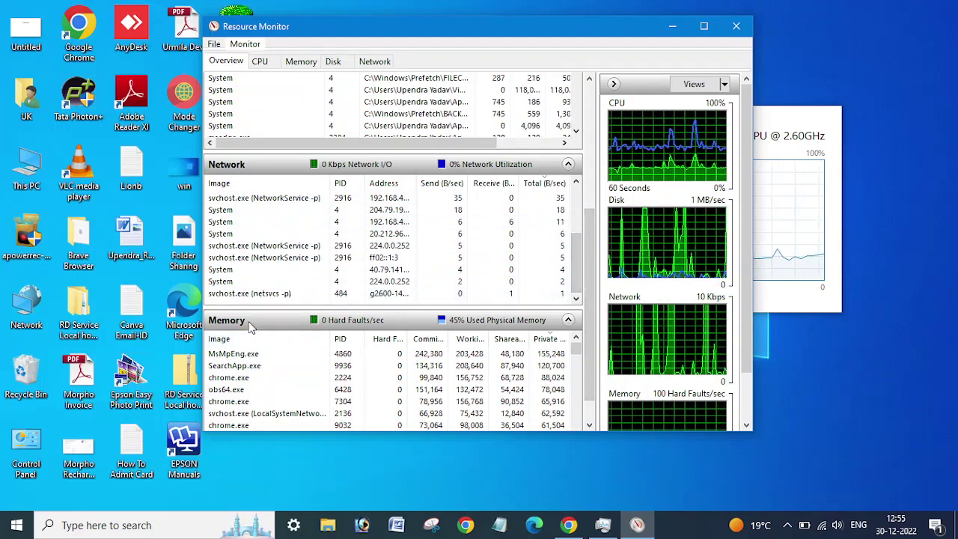
scroll(252, 328, up, 2)
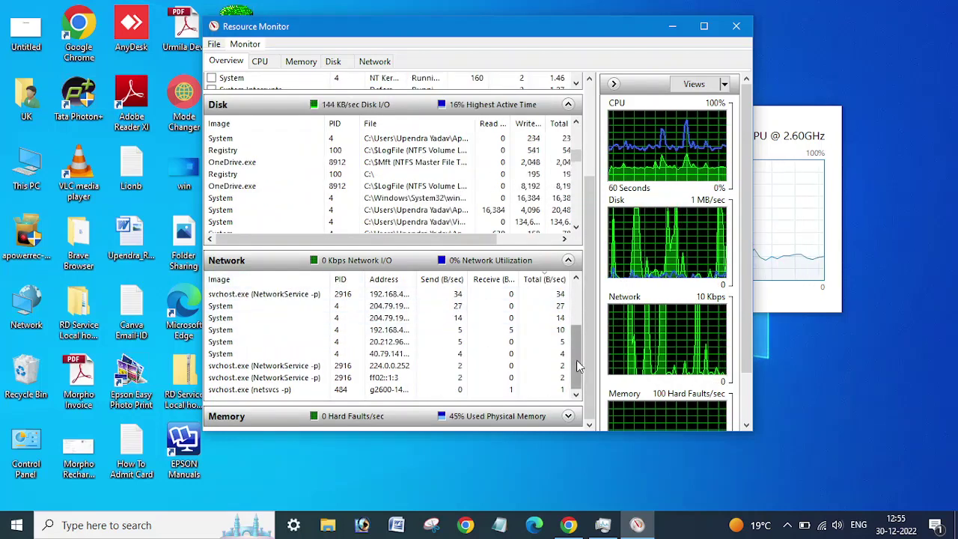
drag(577, 340, 576, 325)
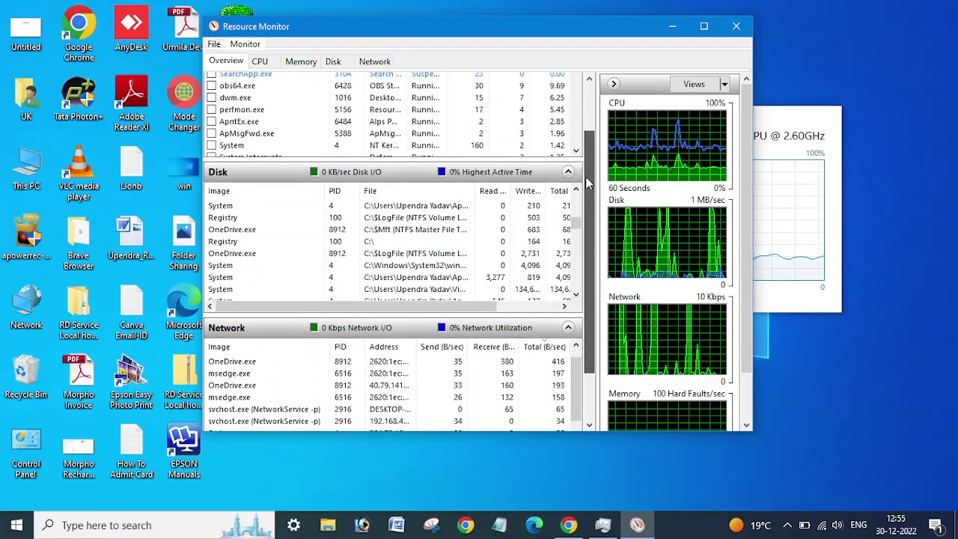
drag(588, 179, 585, 121)
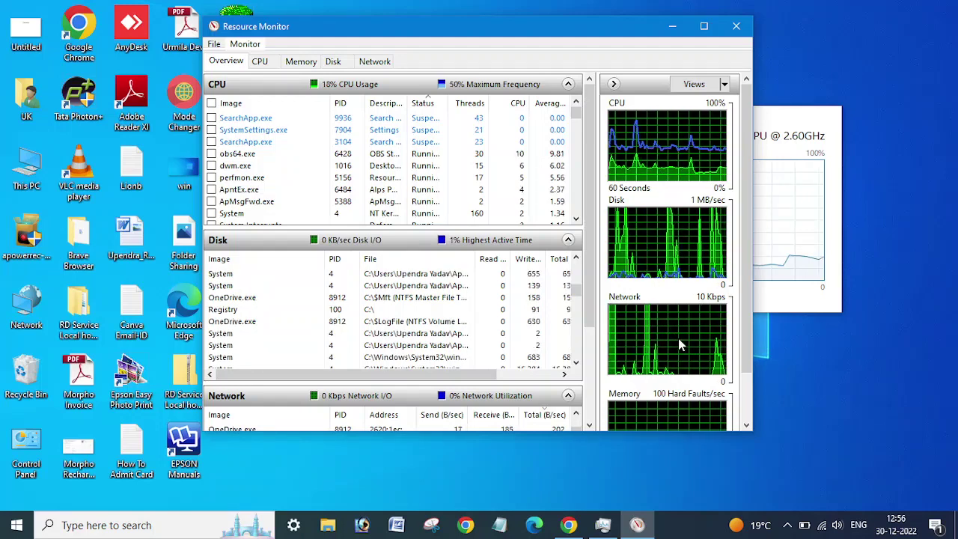
drag(746, 306, 763, 396)
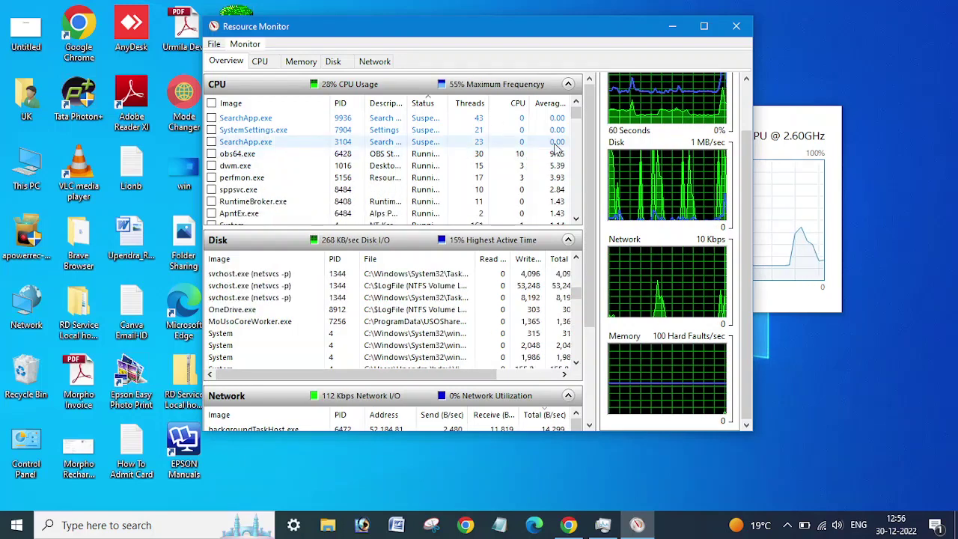
mouse_move(592, 202)
mouse_down()
mouse_move(592, 334)
mouse_move(587, 116)
mouse_up()
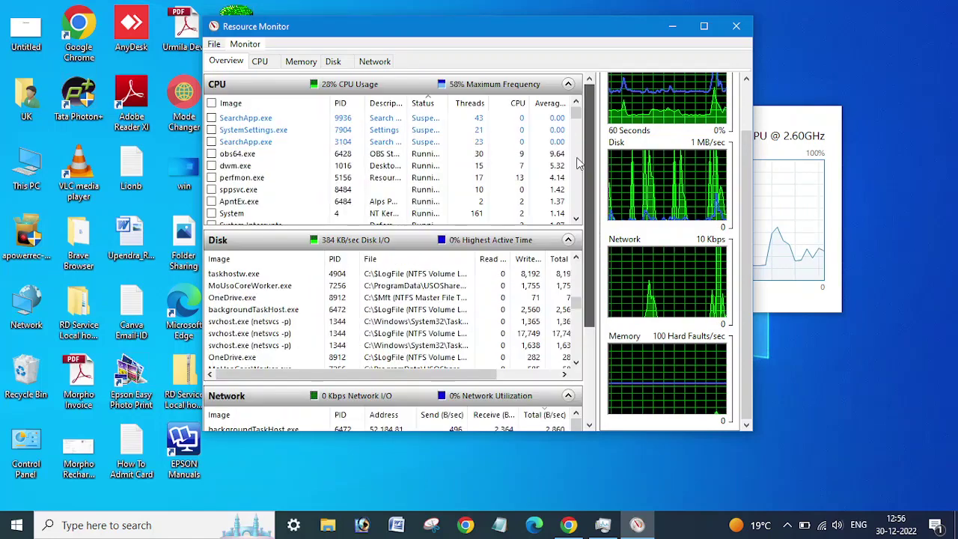